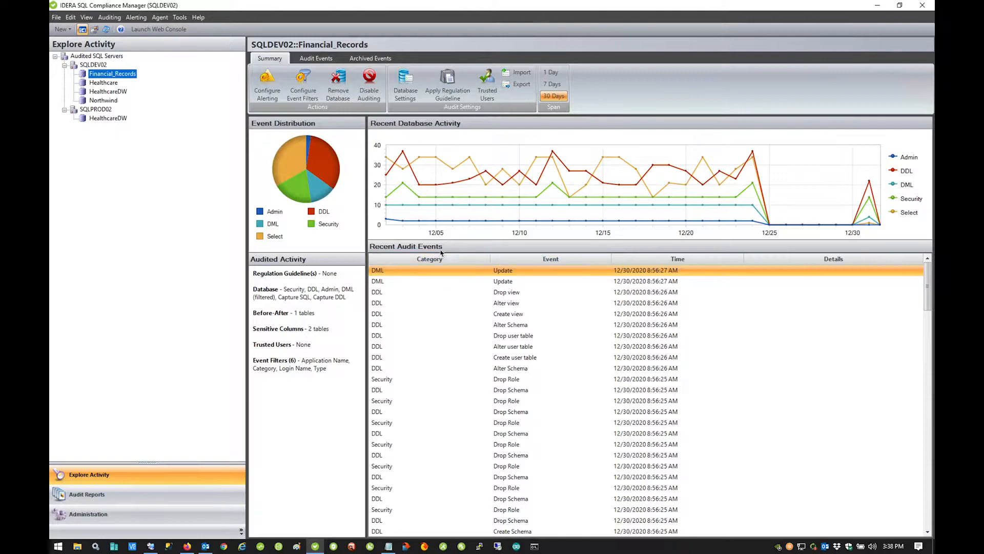
# Open the Financial_Records audit properties and review its Audited Activities tab
pyautogui.rightClick(128, 75)
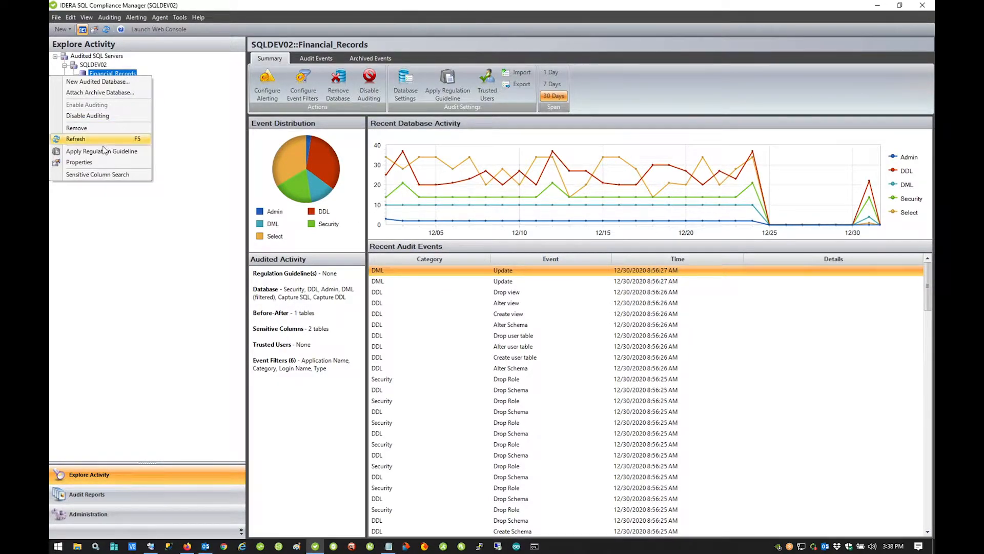
pyautogui.click(99, 162)
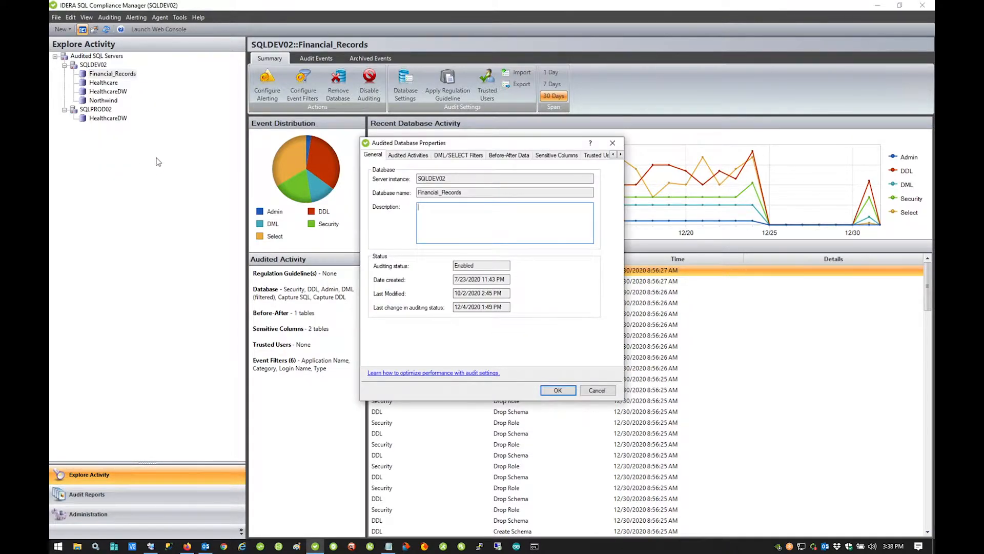
pyautogui.click(416, 158)
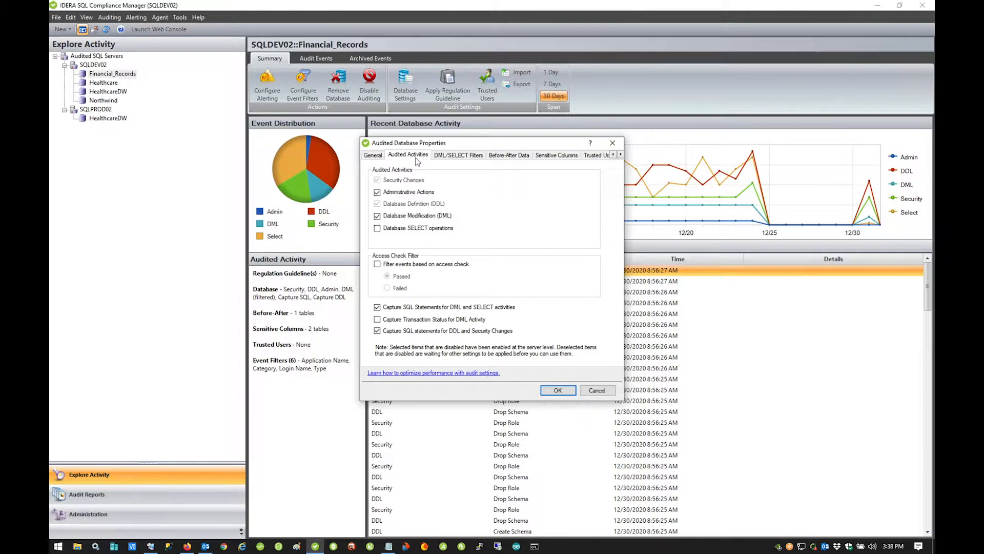
pyautogui.moveTo(410, 183)
# On the Trusted Users tab, start adding a trusted user and list server logins
pyautogui.click(596, 156)
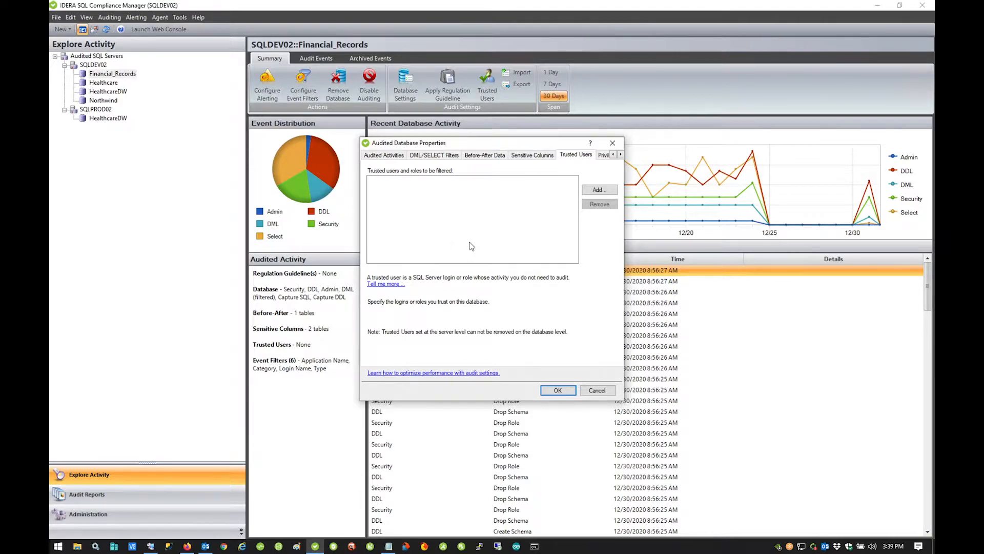
pyautogui.click(598, 190)
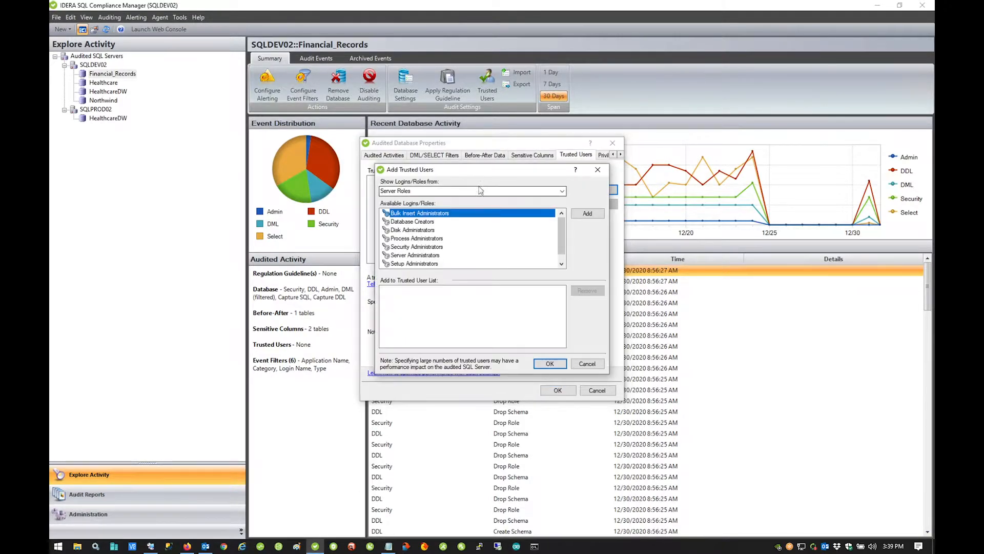
pyautogui.click(562, 190)
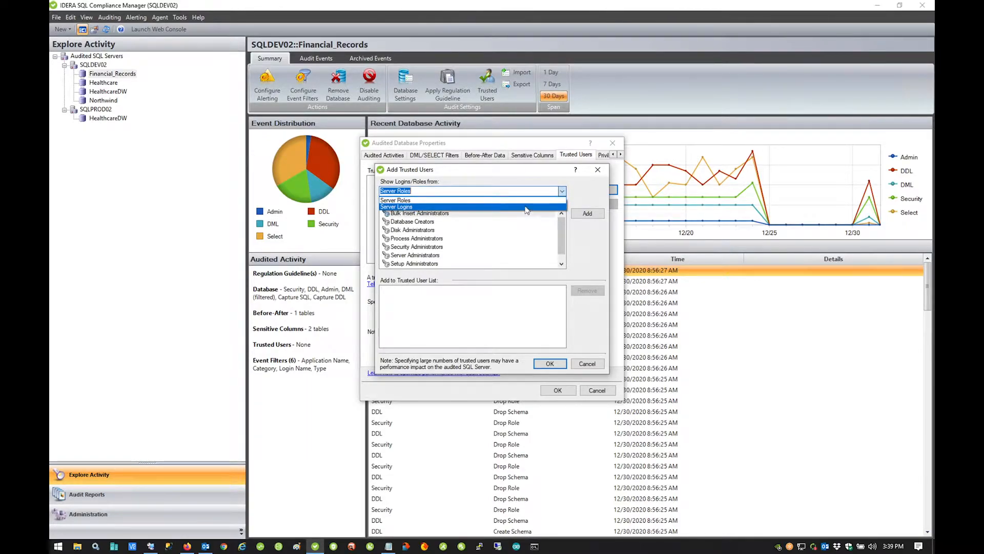
pyautogui.click(526, 206)
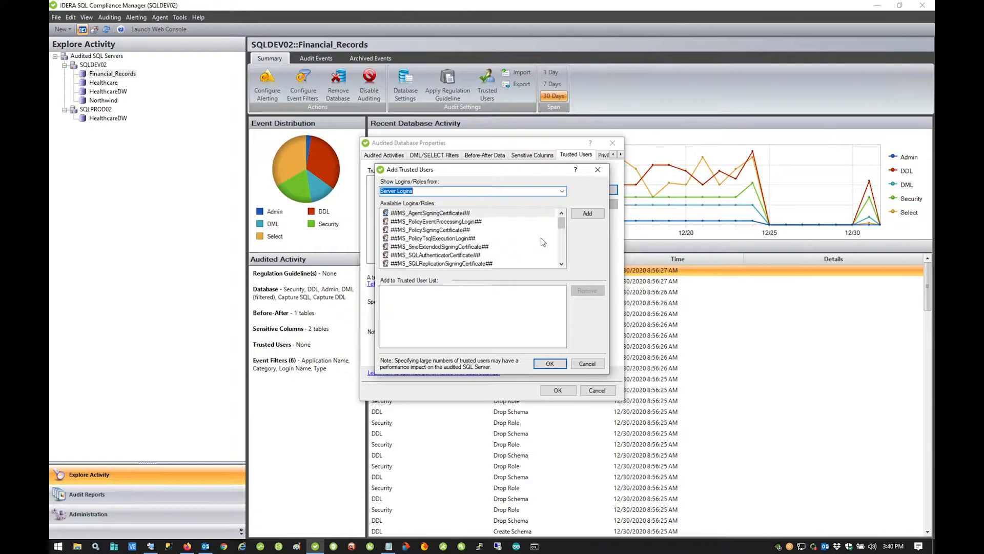
# Switch the list back to server roles and close Add Trusted Users without adding anyone
pyautogui.click(562, 191)
pyautogui.click(550, 200)
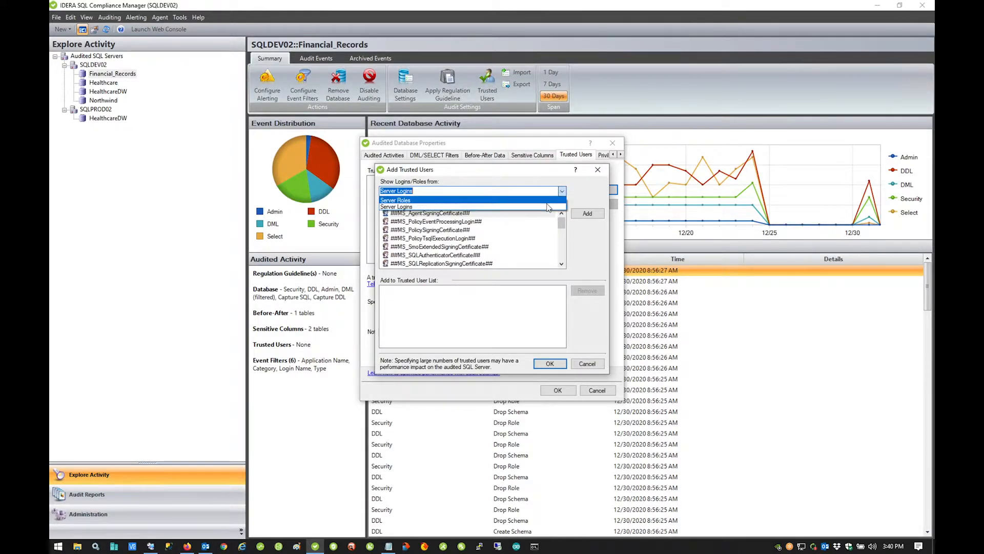
pyautogui.scroll(-1, 561, 227)
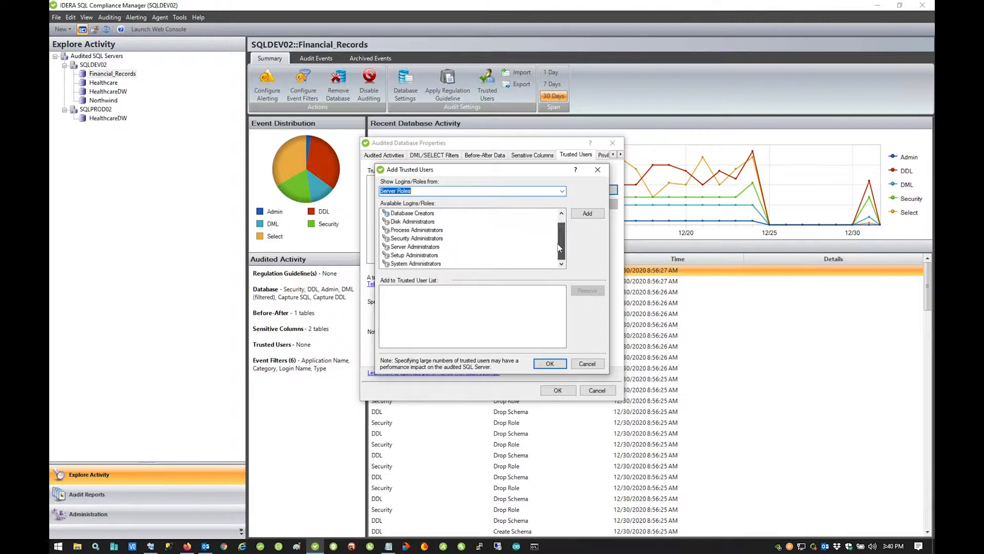
pyautogui.click(598, 169)
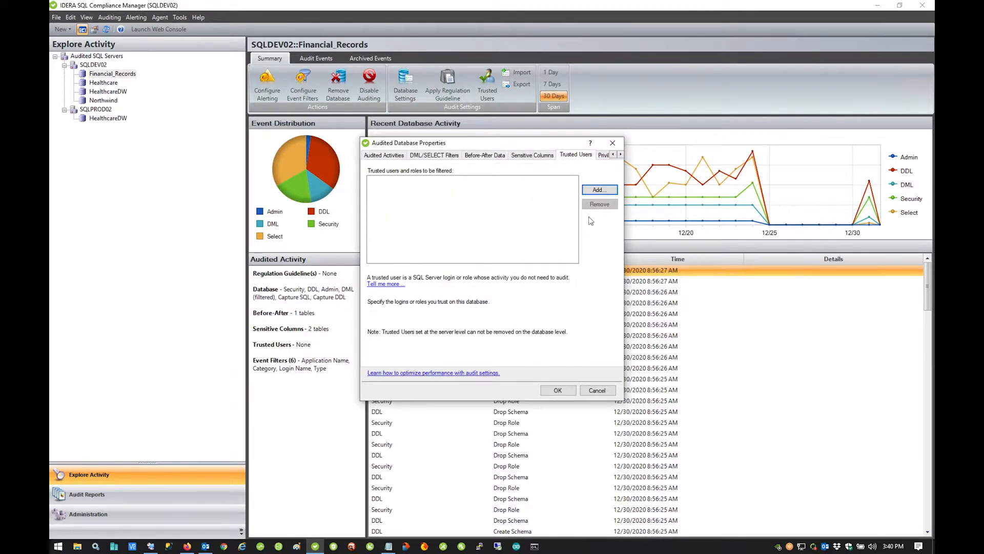
pyautogui.click(620, 155)
# Review the Privileged User Auditing page listing five privileged users and roles
pyautogui.click(620, 154)
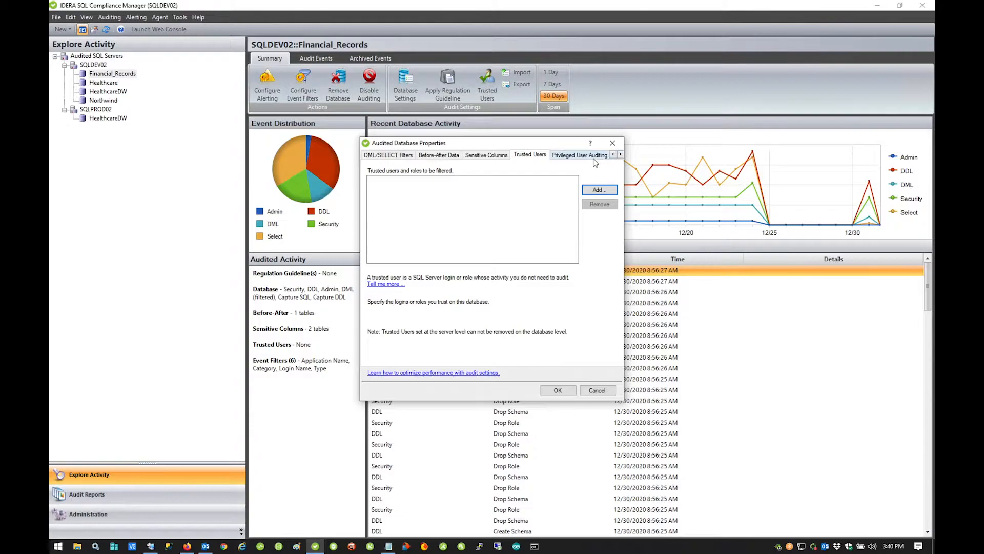
pyautogui.click(525, 154)
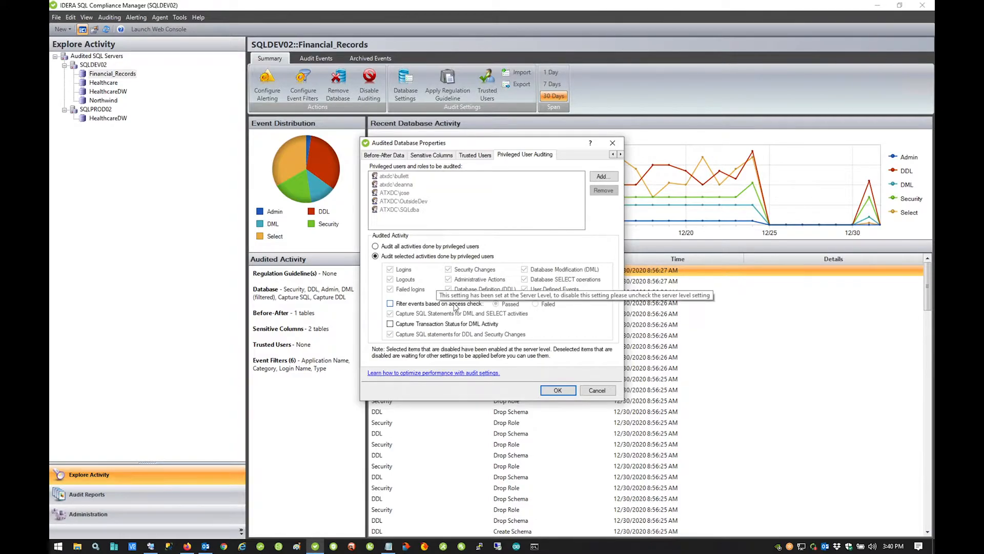
pyautogui.click(613, 154)
pyautogui.click(613, 154)
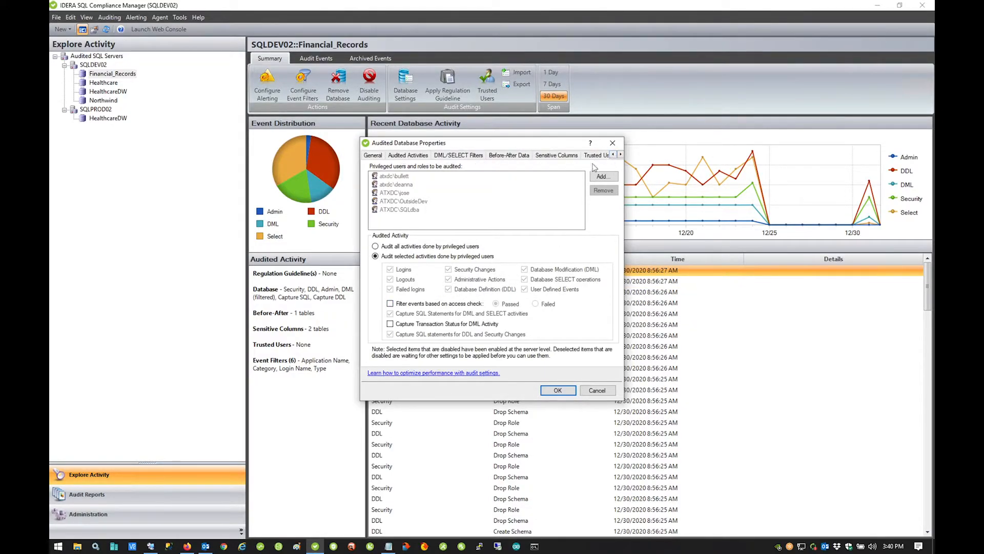
# Set DML/SELECT Filters to 'Audit the following user tables' with no tables chosen yet
pyautogui.click(421, 157)
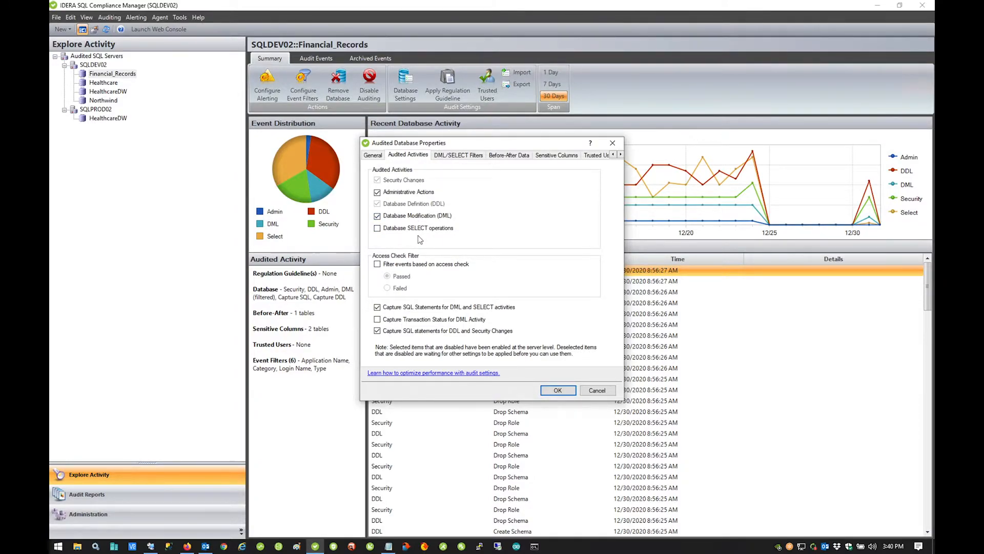
pyautogui.click(482, 156)
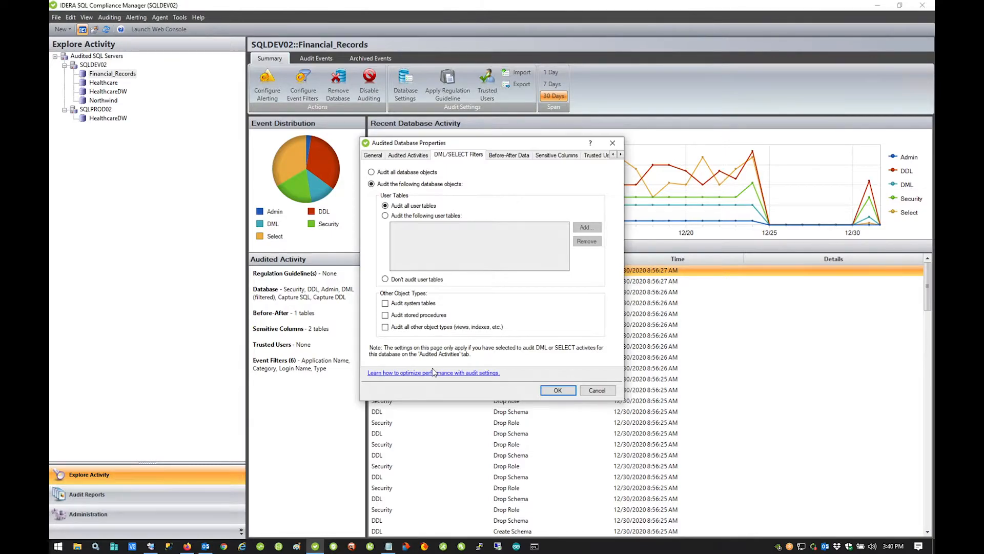
pyautogui.click(412, 217)
pyautogui.click(586, 228)
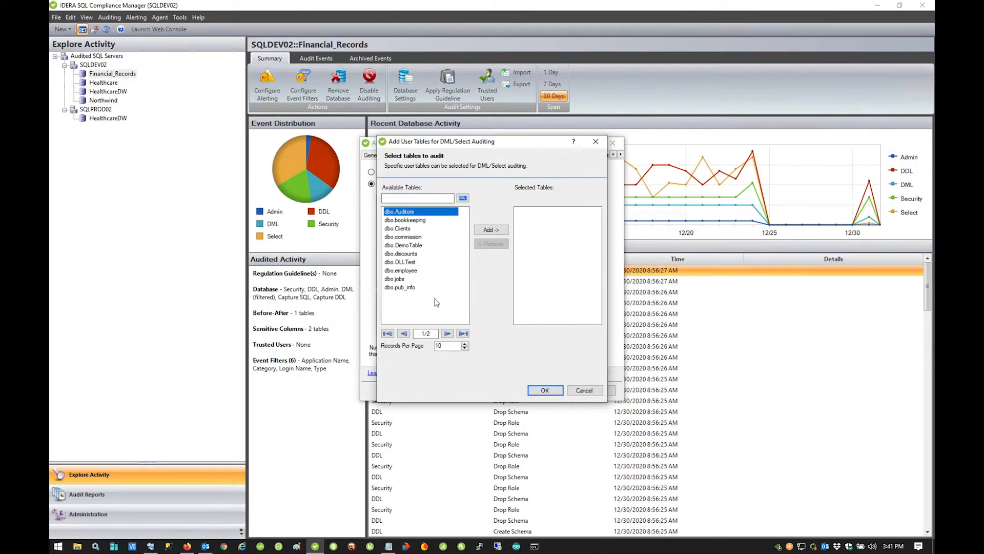
pyautogui.click(596, 142)
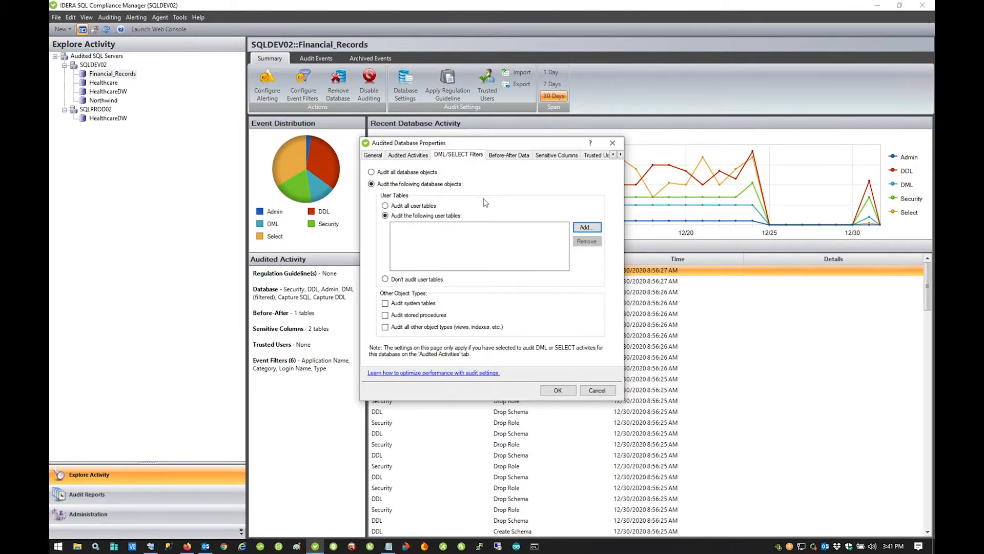
pyautogui.click(407, 155)
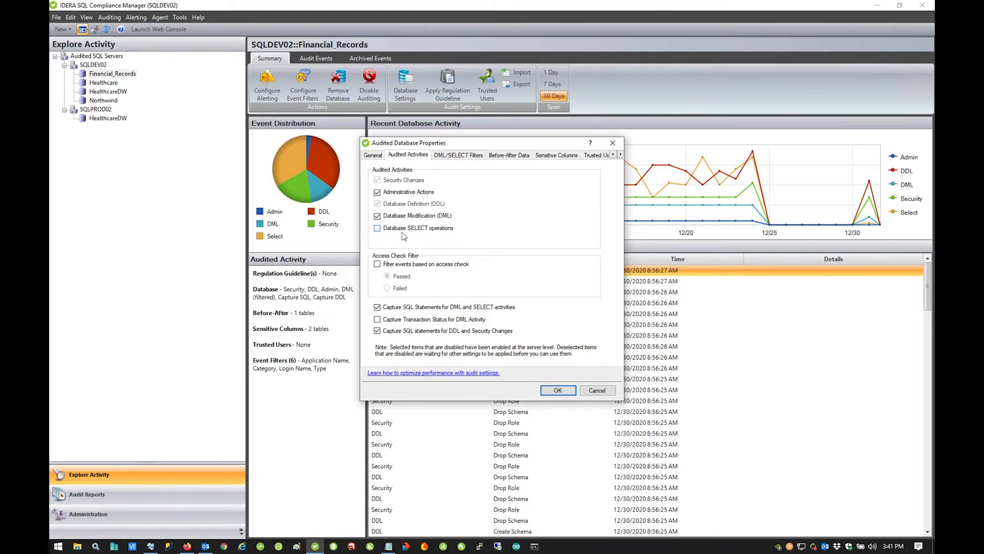
# Review Sensitive Columns for dbo.bookkeeping and dbo.Clients, cancelling the dbo.DemoTable addition
pyautogui.click(556, 155)
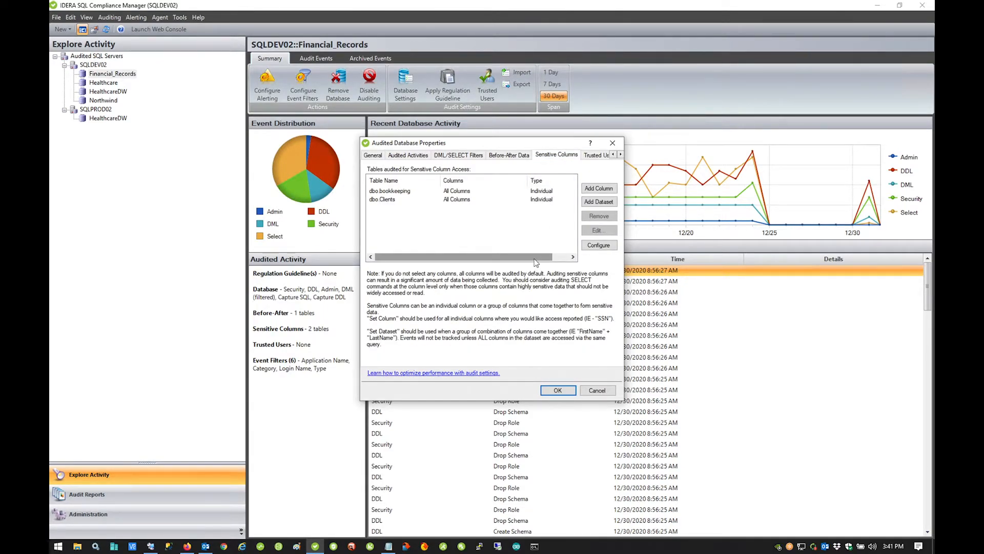
pyautogui.click(599, 188)
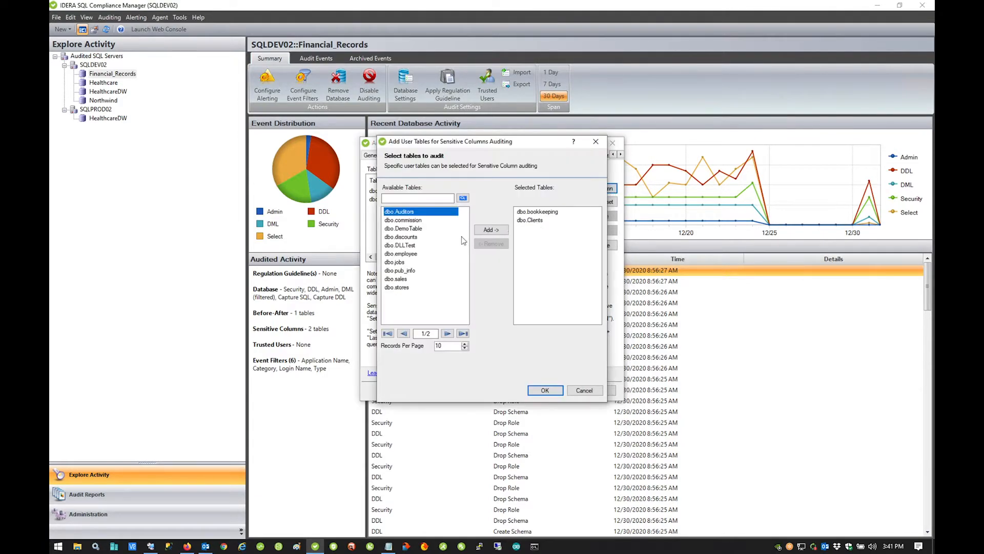
pyautogui.click(404, 229)
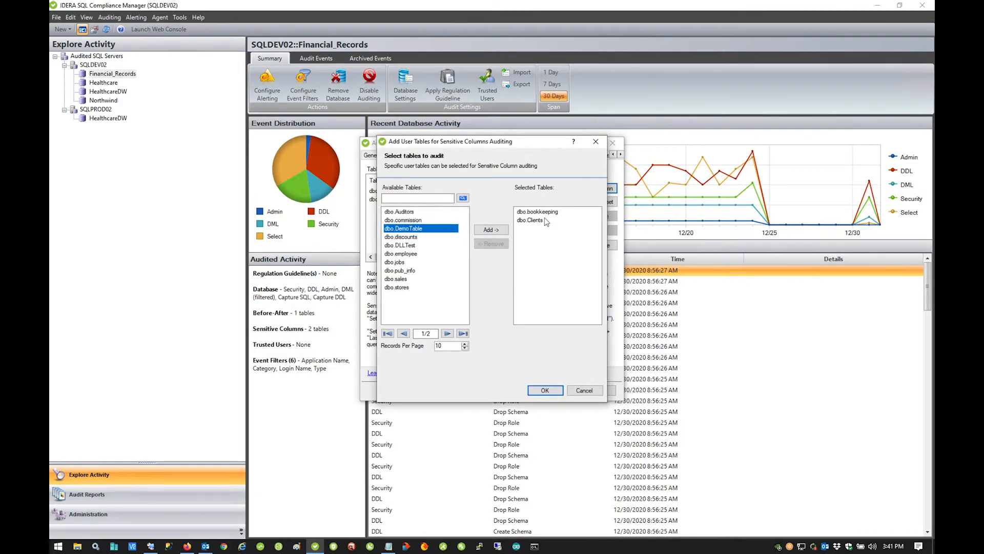
pyautogui.click(585, 391)
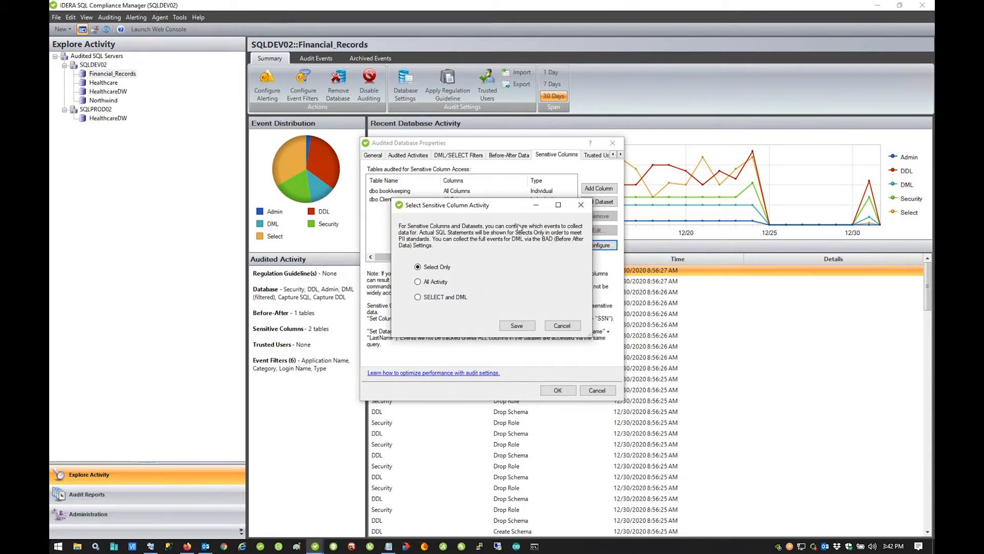
pyautogui.click(564, 326)
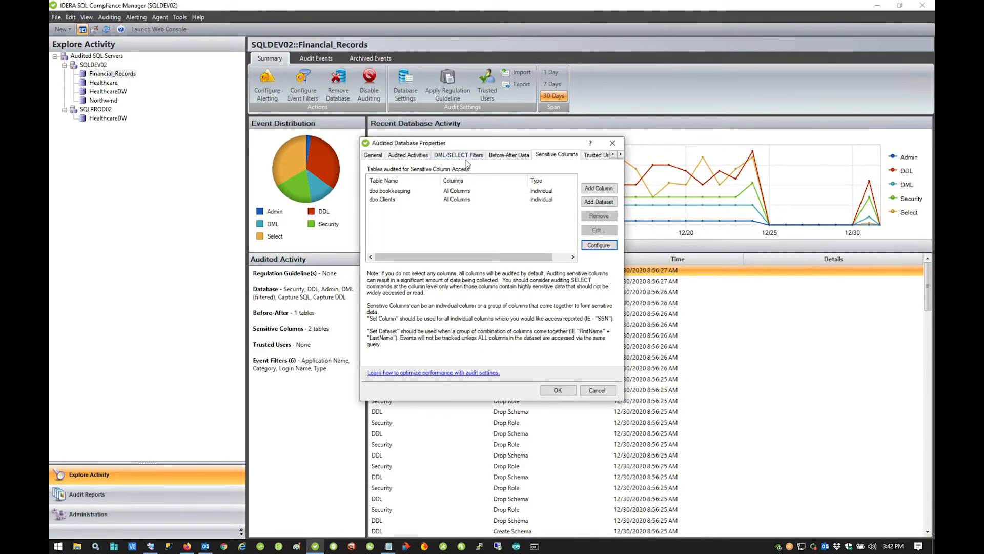
# Inspect dbo.Clients before-after auditing (au_fname, au_lname, All rows) and cancel without changes
pyautogui.click(515, 156)
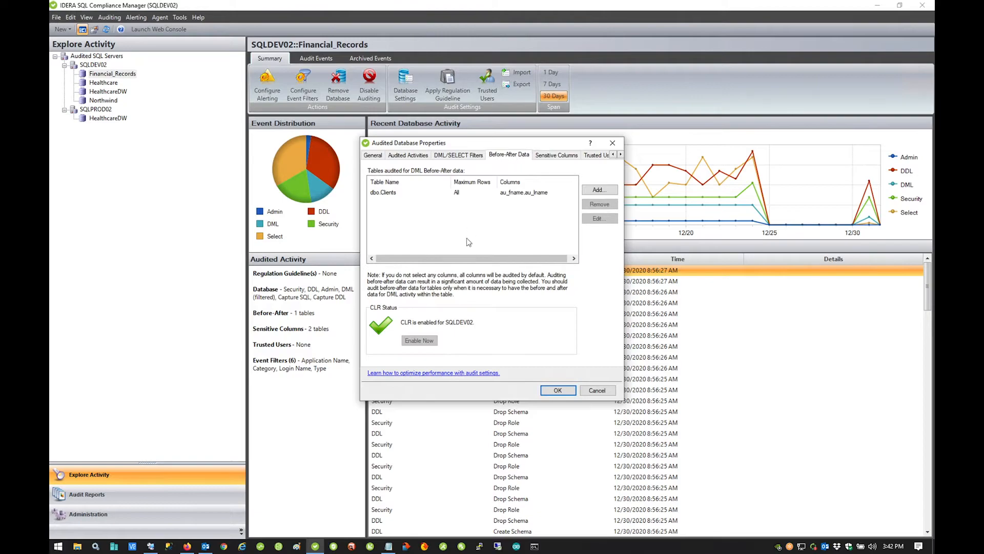
pyautogui.click(527, 195)
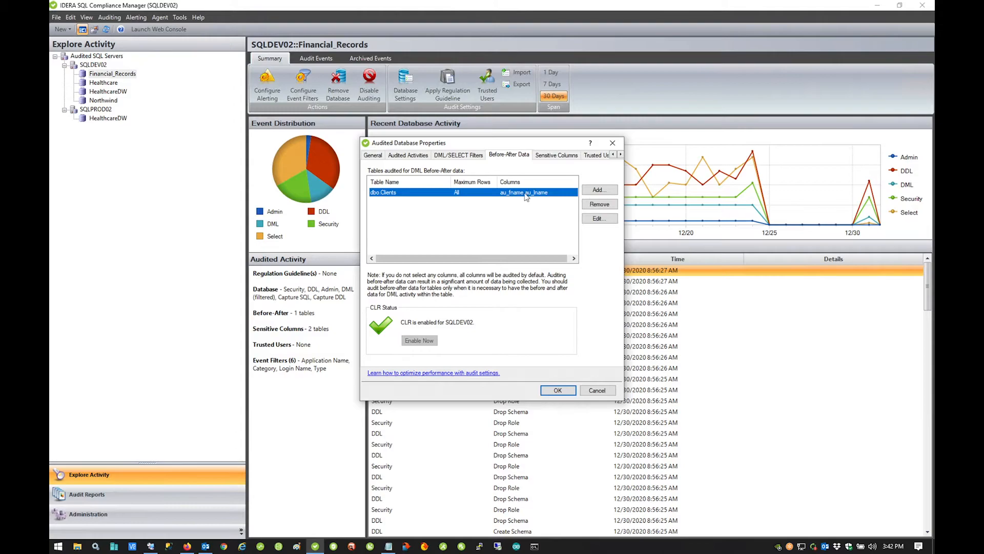
pyautogui.click(599, 218)
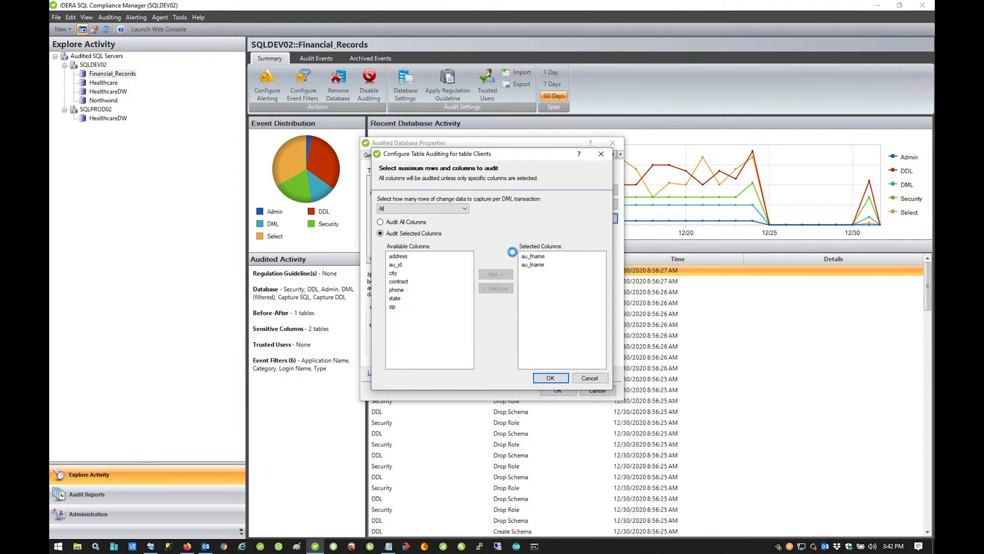
pyautogui.click(464, 208)
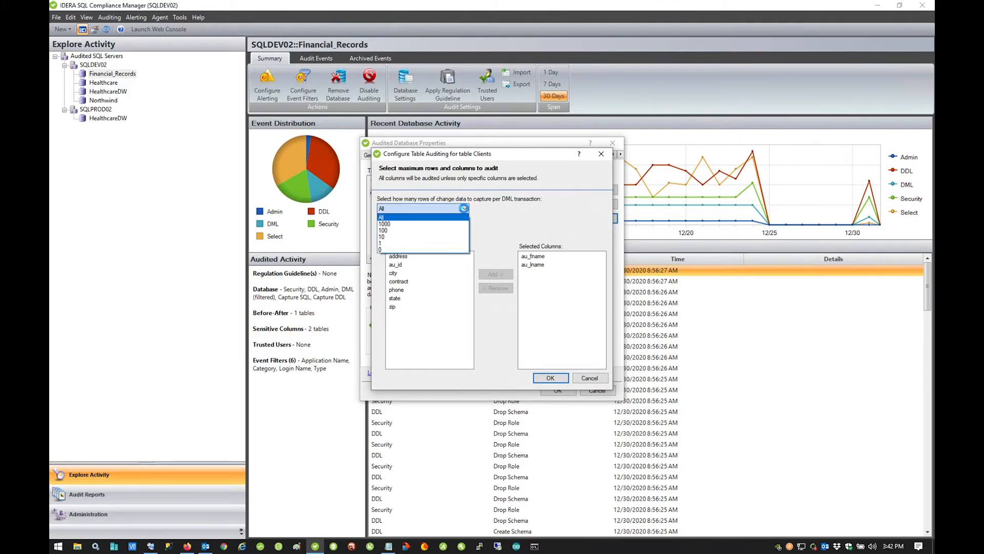
pyautogui.click(464, 208)
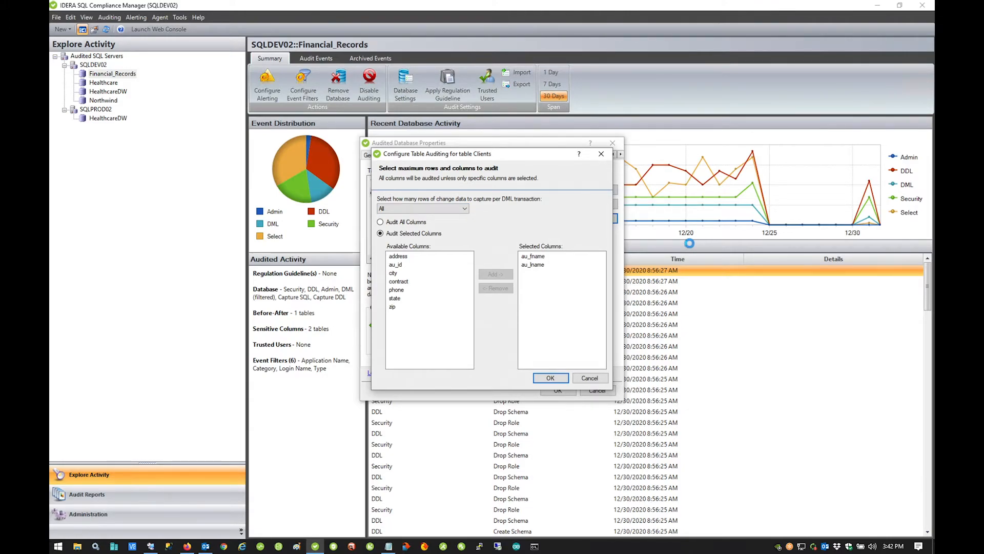
pyautogui.click(463, 210)
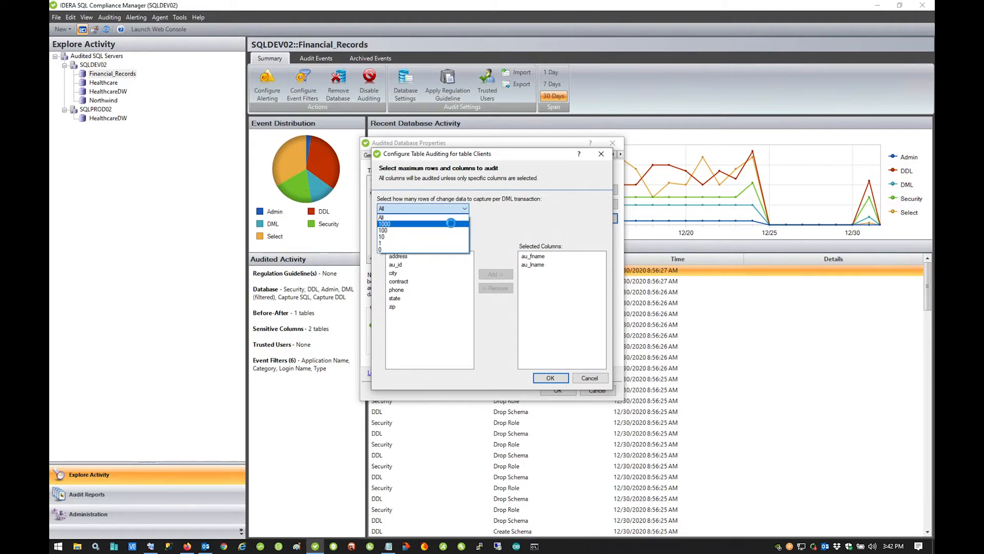
pyautogui.click(491, 177)
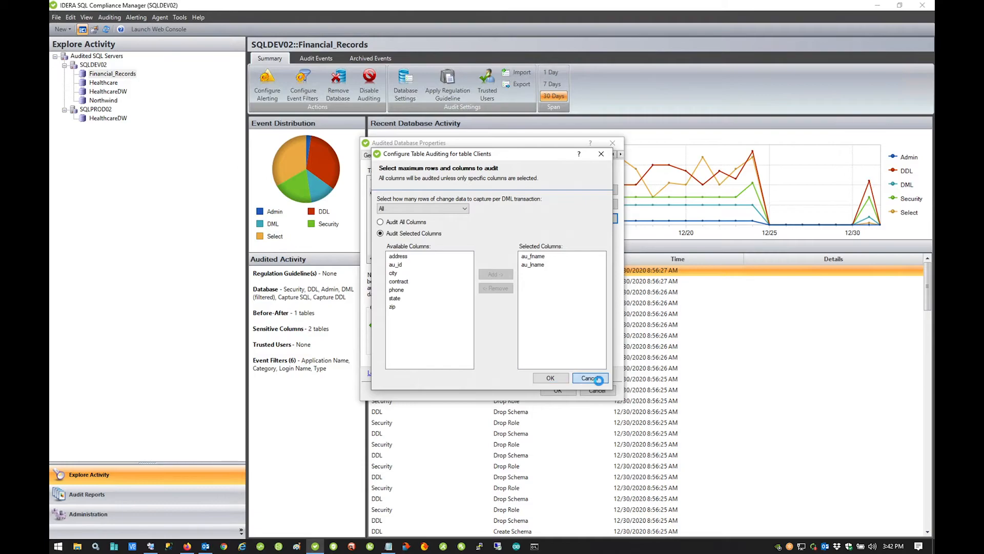
pyautogui.click(598, 380)
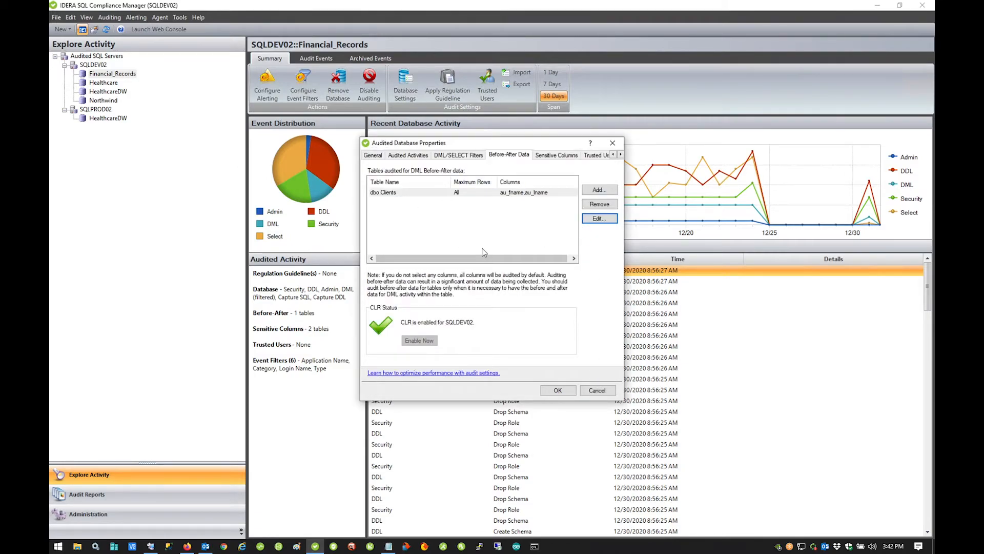